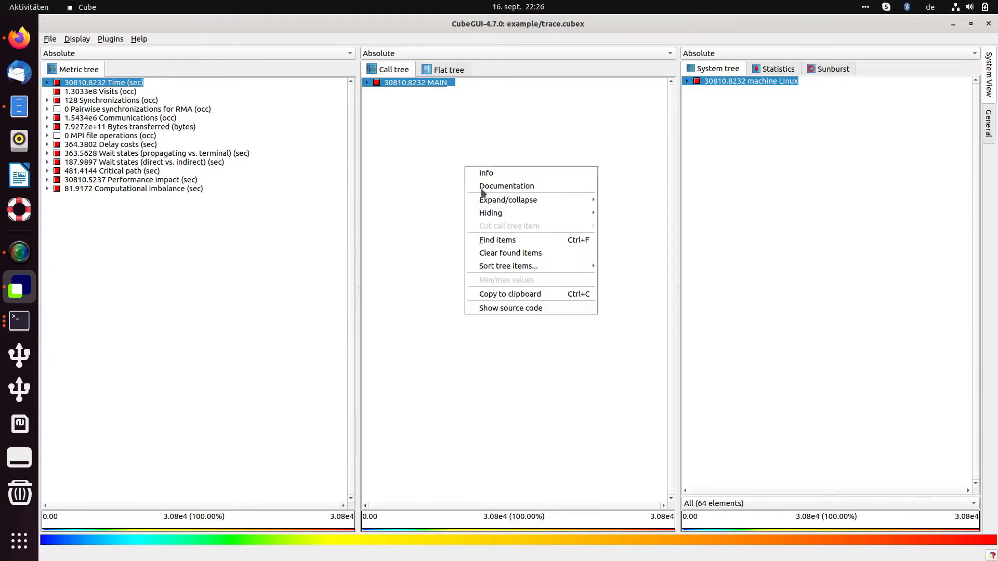
Step: Expand MAIN__ and machine Linux, and examine the per-node time of setup_mpi_, MPI_Bcast and adi_
left_click(367, 85)
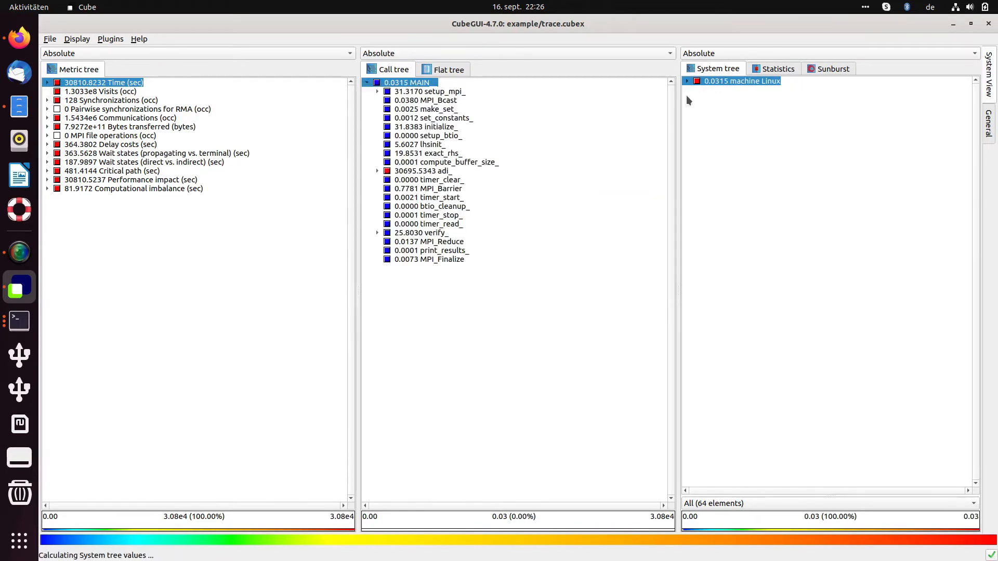
left_click(686, 81)
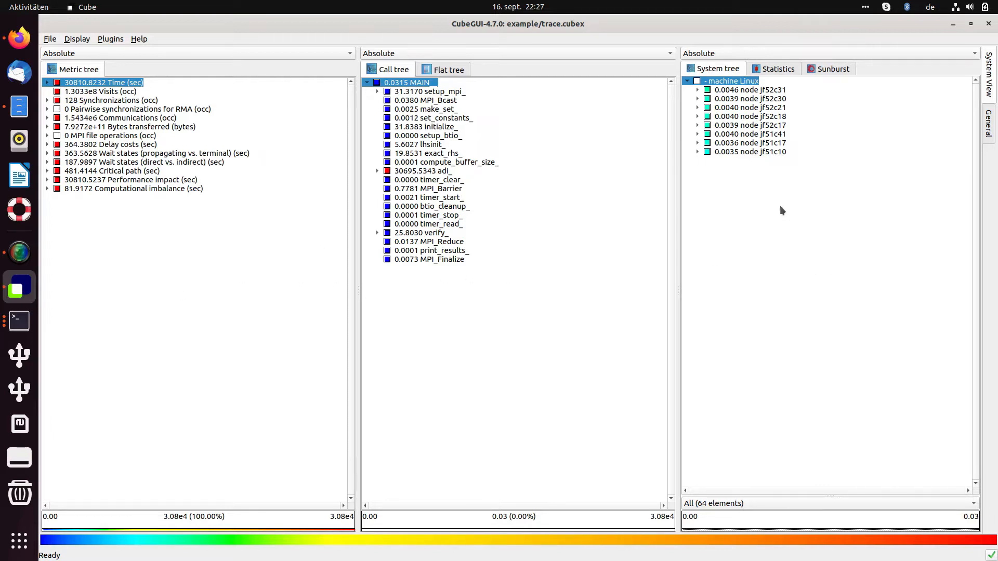
left_click(430, 93)
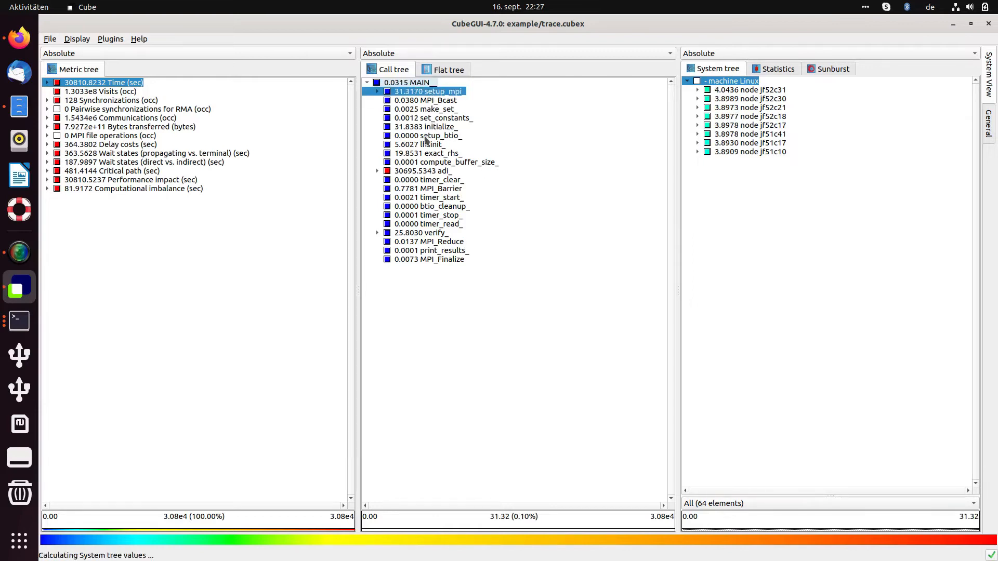
left_click(437, 102)
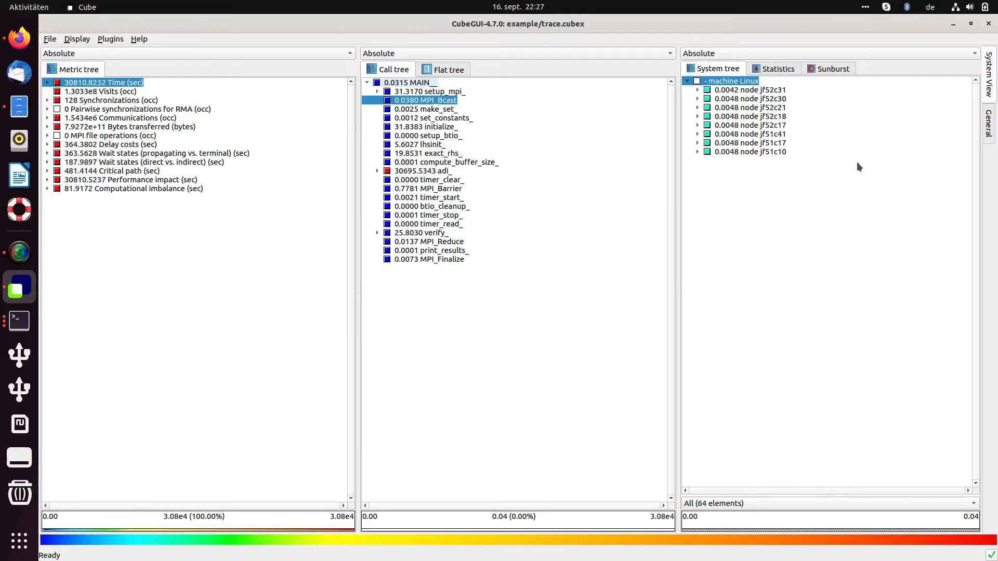
left_click(436, 173)
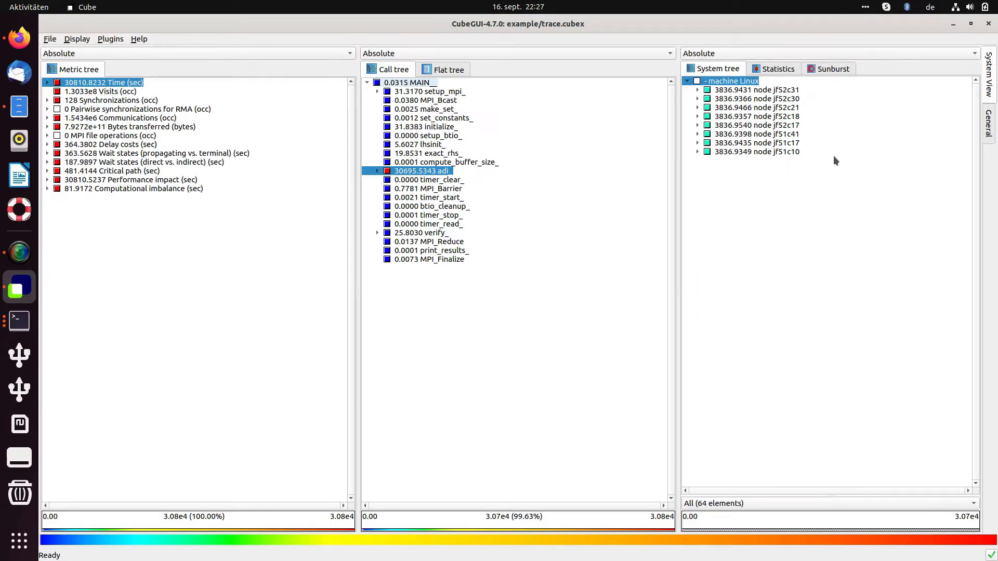
Step: Collapse the system and call trees, then re-expand MAIN__ to compare how Synchronizations and Time distribute over its calls
left_click(686, 81)
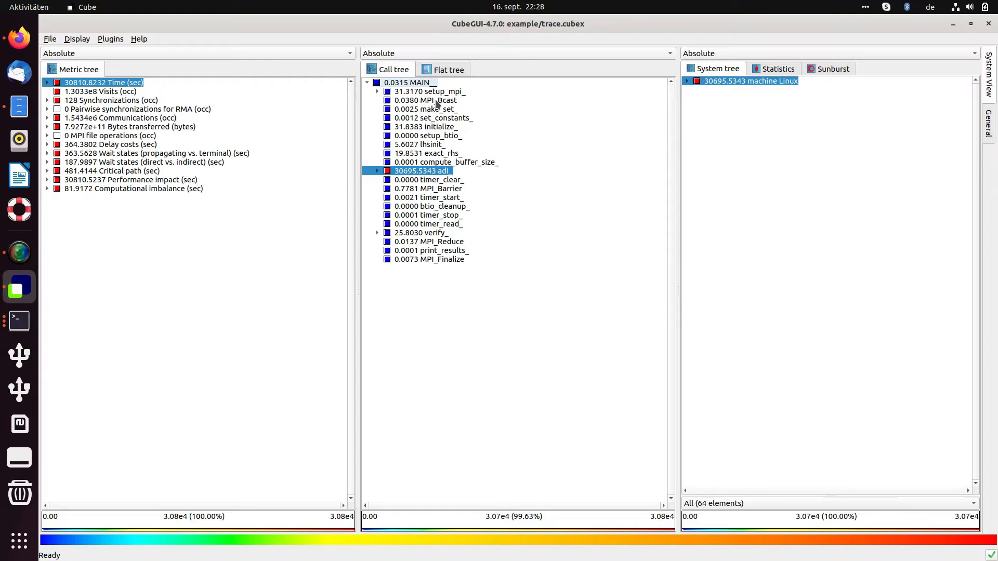
left_click(367, 83)
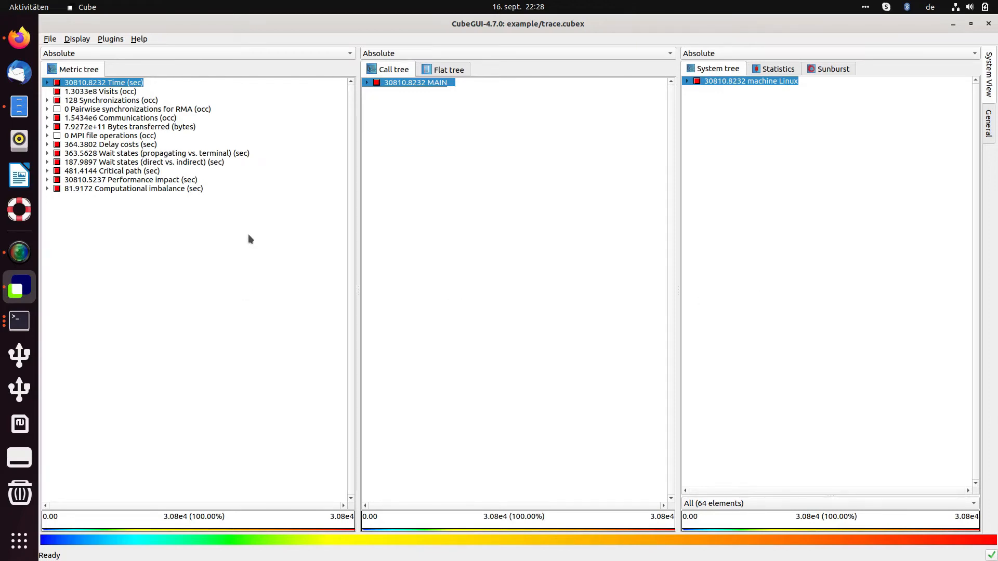
left_click(367, 83)
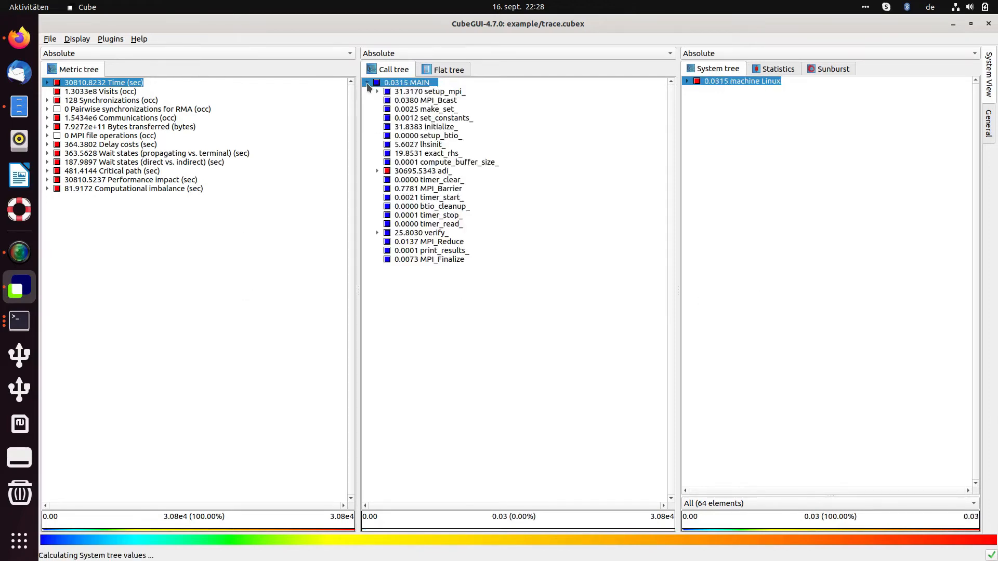
left_click(113, 101)
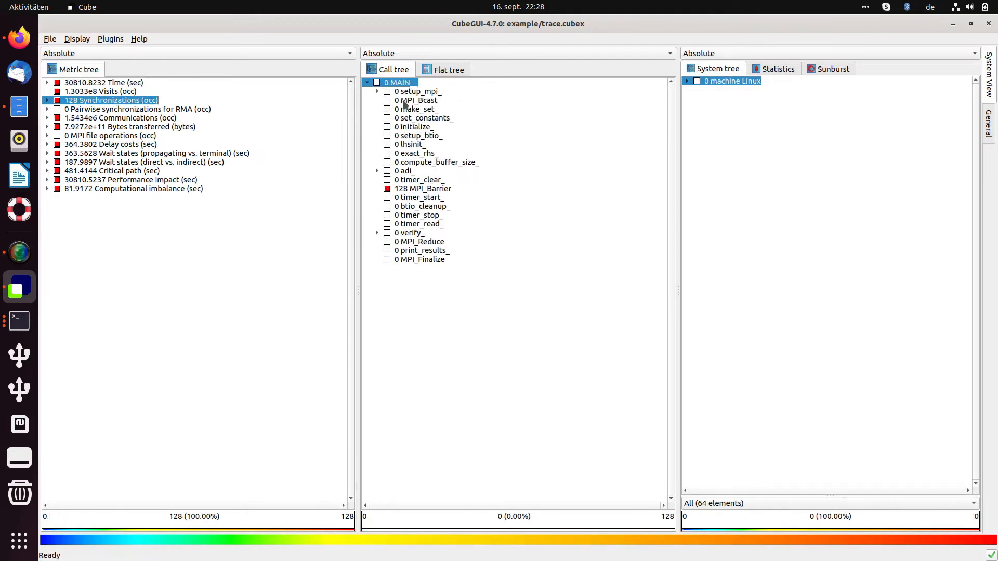
left_click(123, 84)
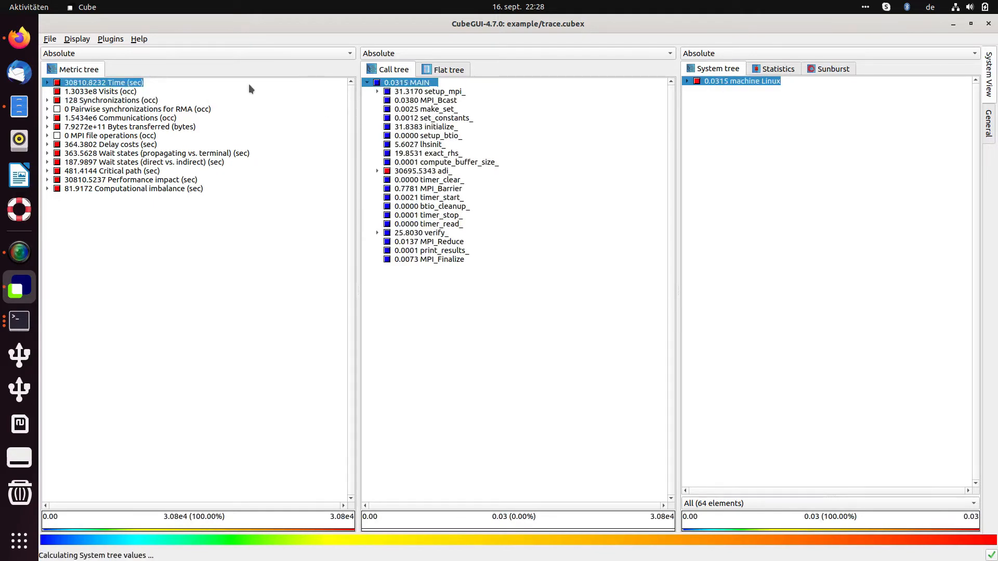
Step: Examine the time of adi_ for each MPI rank of node jf52c31, selecting MPI Rank 0
left_click(415, 171)
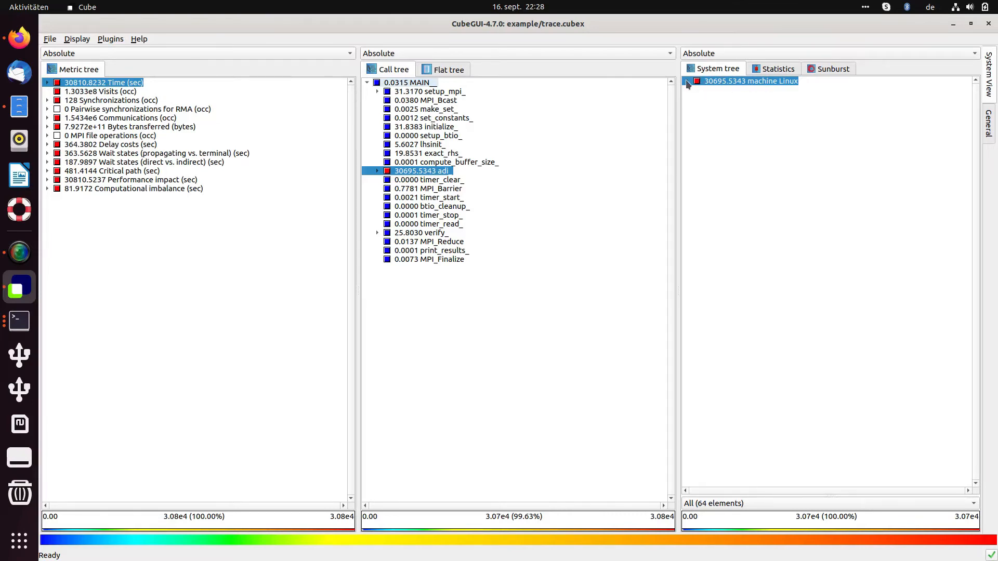
left_click(686, 81)
left_click(697, 90)
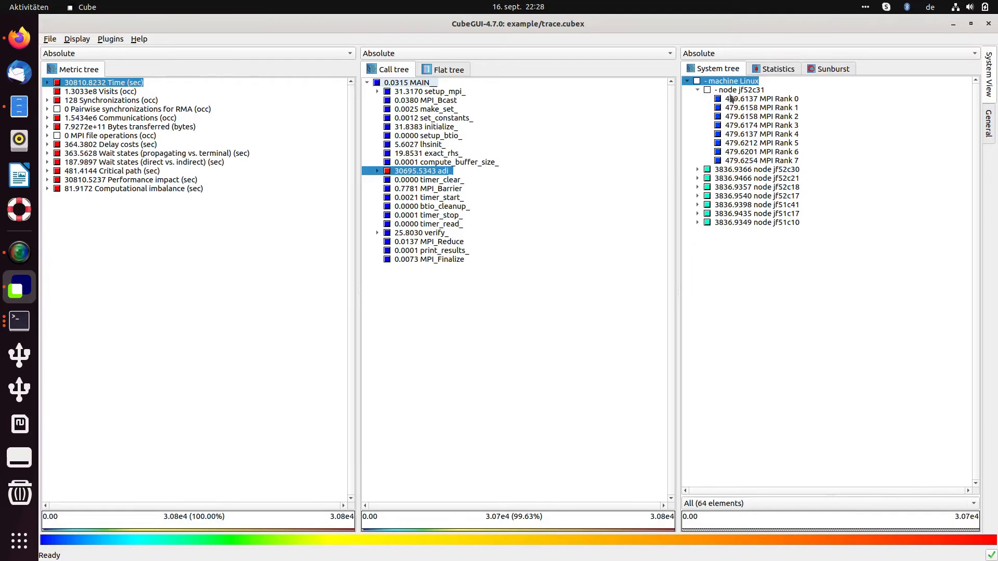
left_click(746, 99)
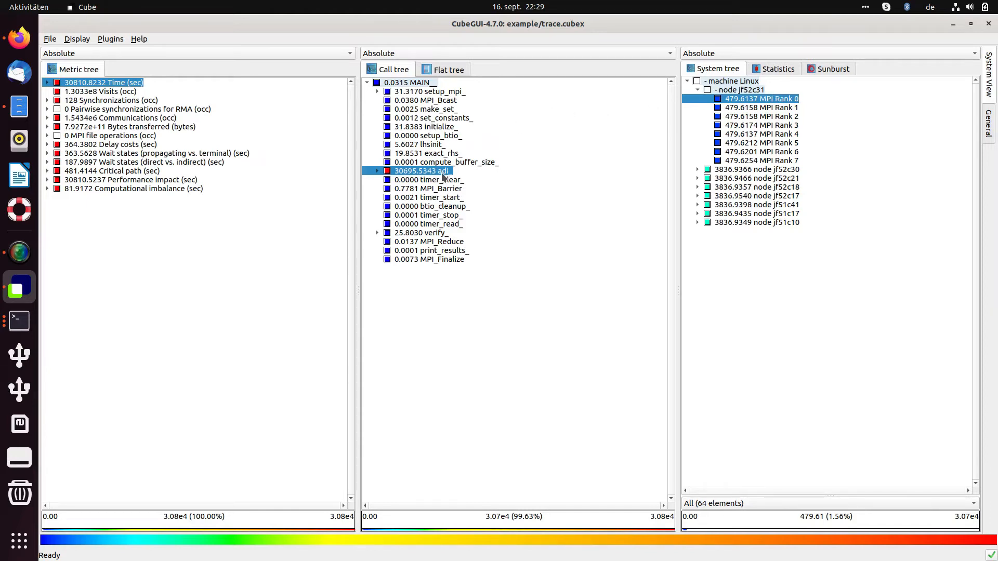
Step: Examine the Visits metric across ranks and nodes for verify_, MAIN__ and setup_mpi_
left_click(98, 93)
left_click(426, 233)
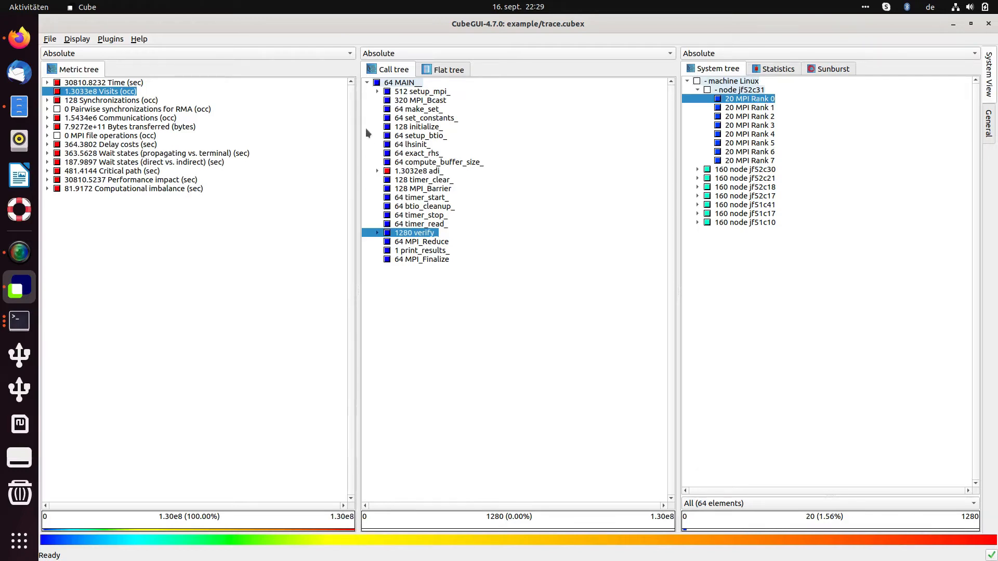
left_click(390, 85)
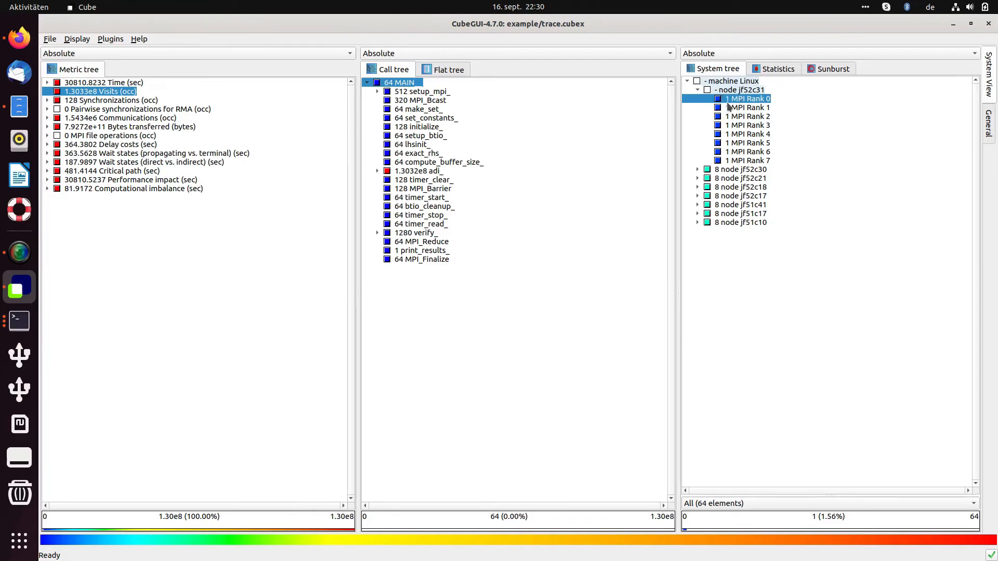
left_click(402, 94)
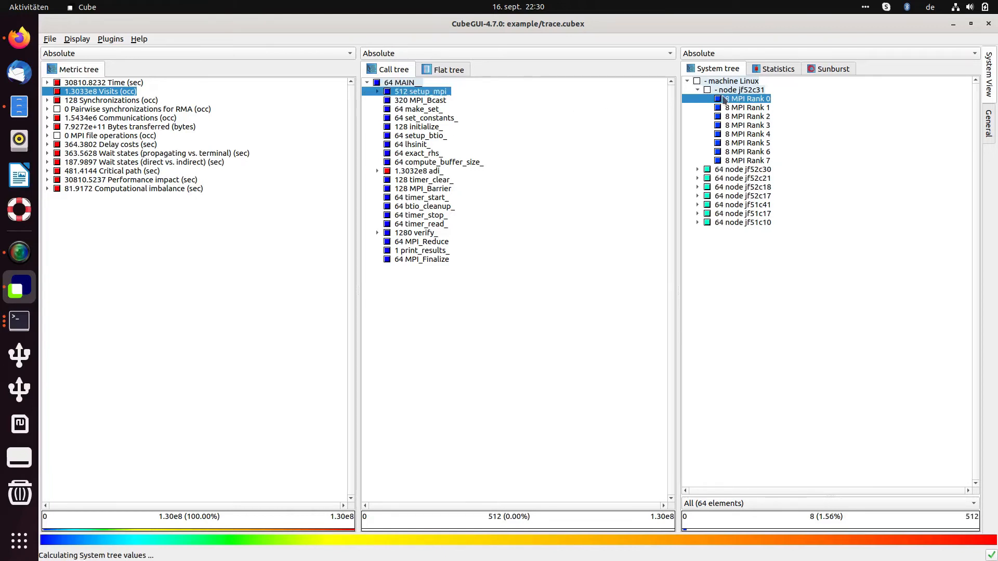
Step: Expand setup_mpi_ and examine the distribution of visits for MPI_Init, MPI_Comm_size and adi_
left_click(377, 92)
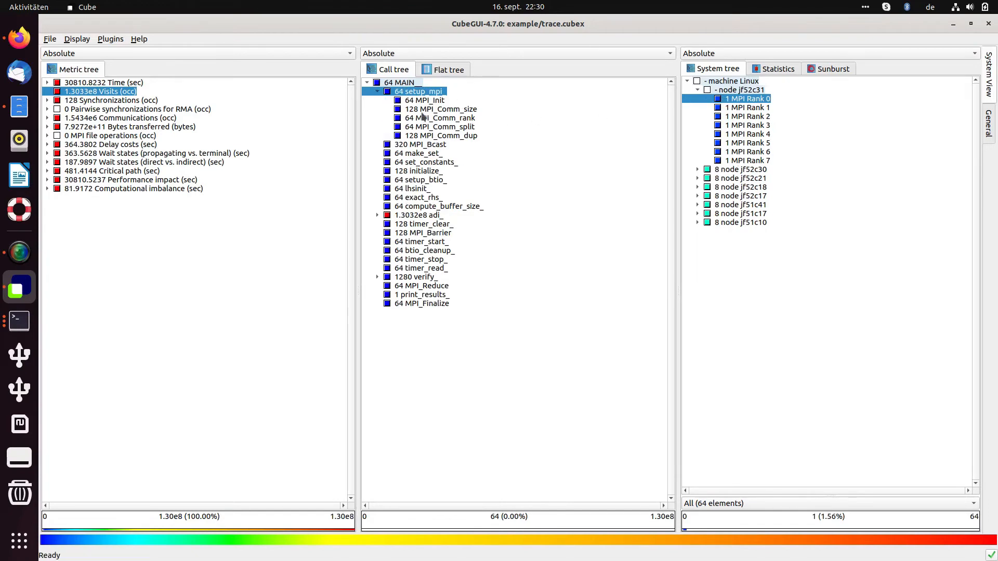
left_click(421, 101)
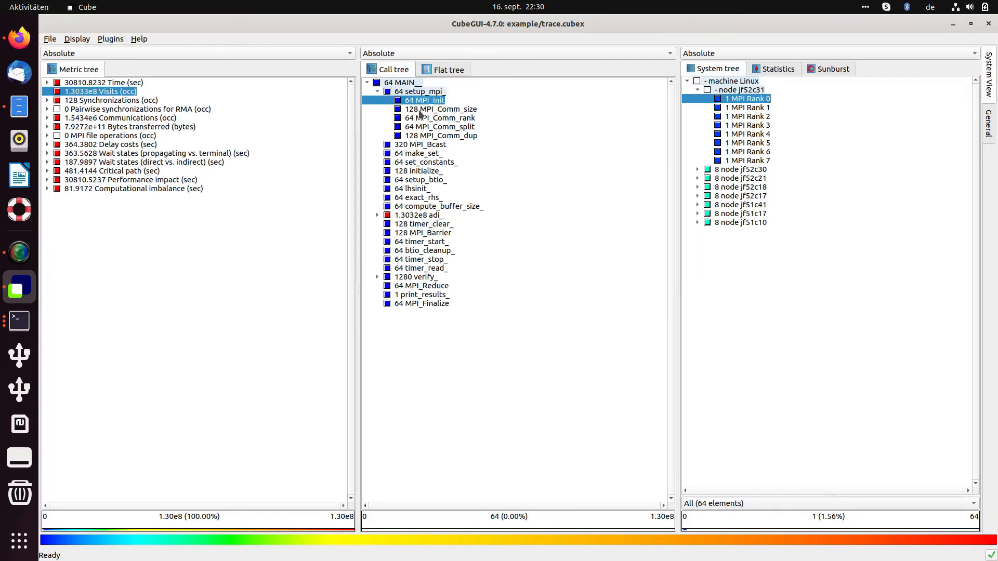
left_click(419, 111)
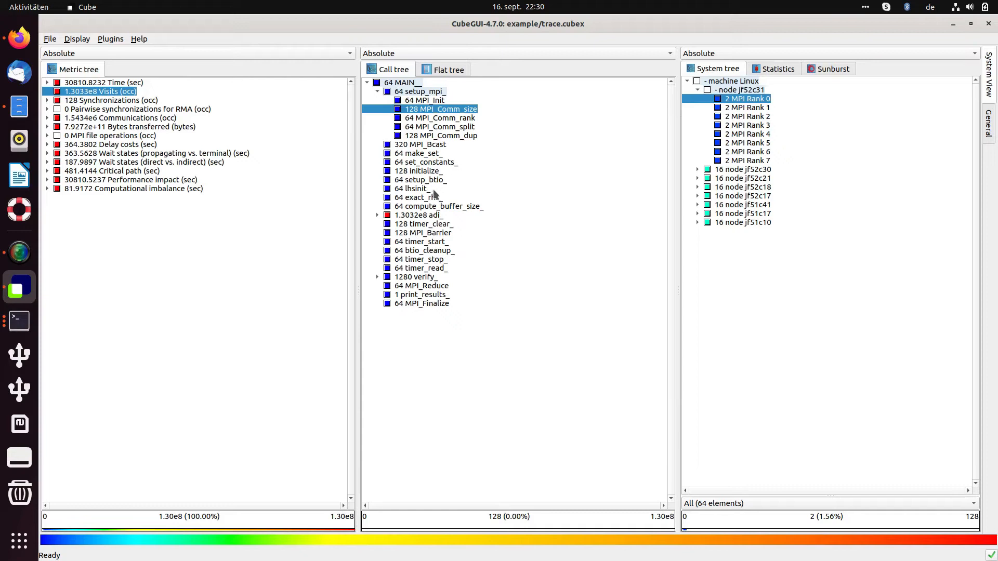
left_click(406, 216)
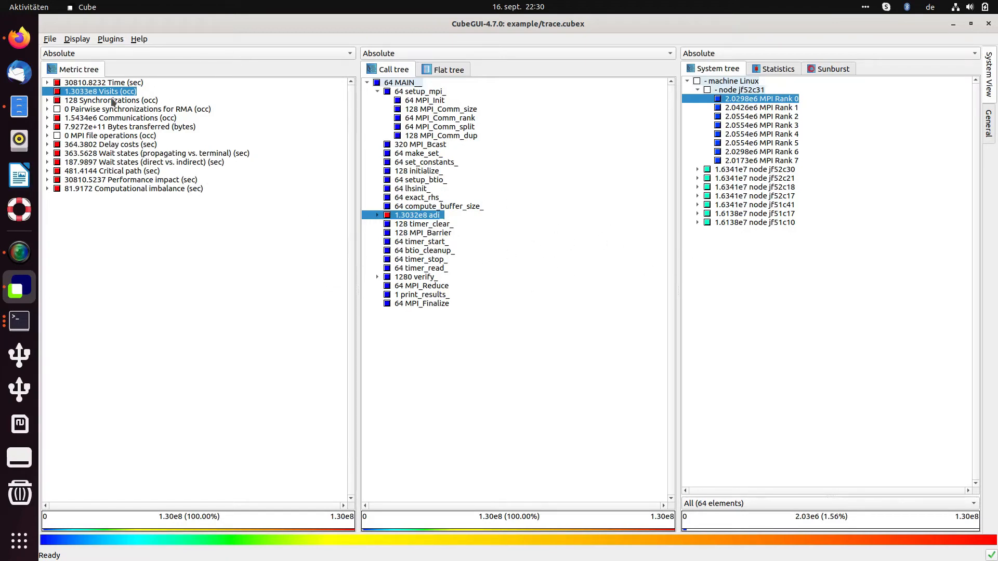
Step: Change the dimension order to Metric System Call
left_click(74, 42)
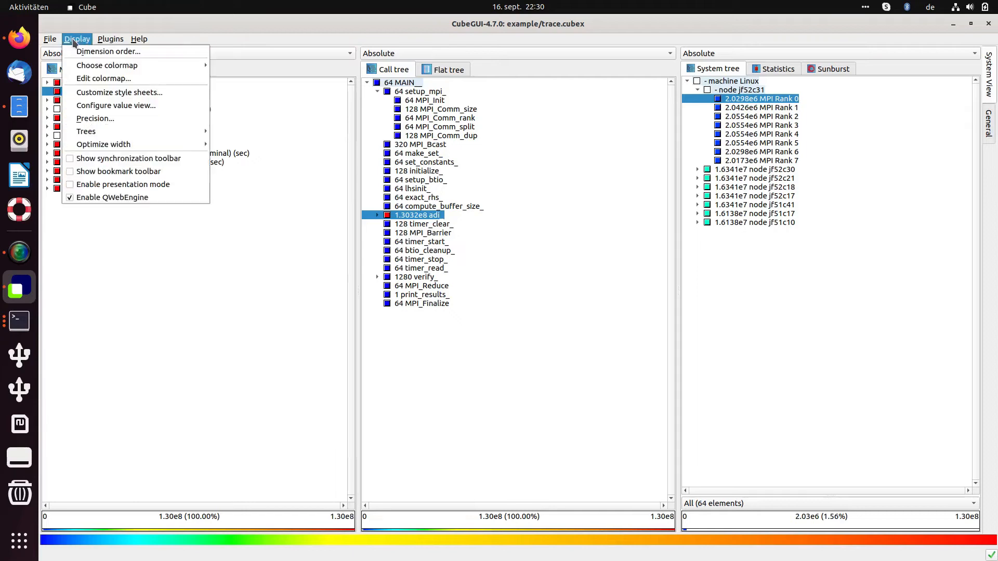
left_click(120, 55)
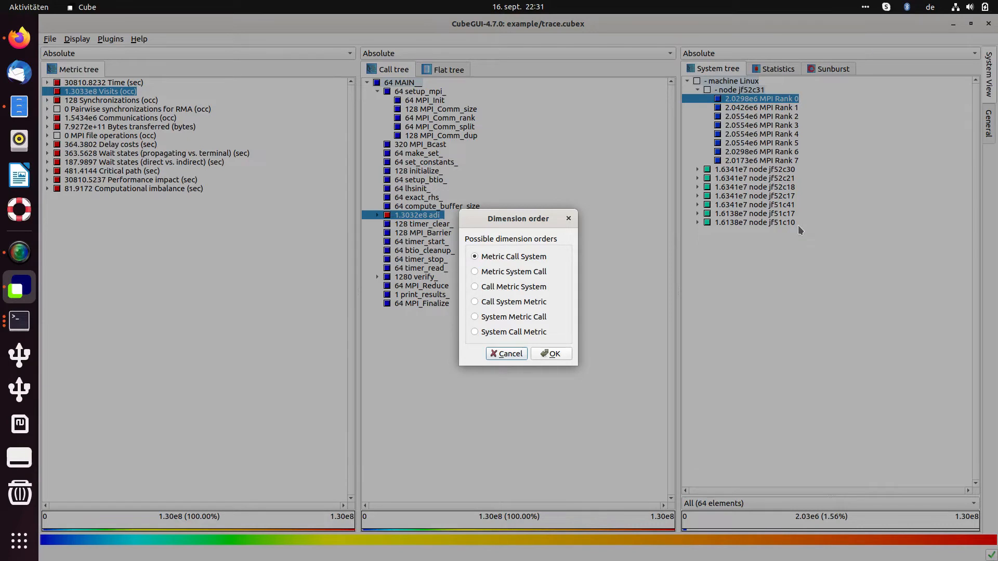
left_click(513, 273)
left_click(554, 355)
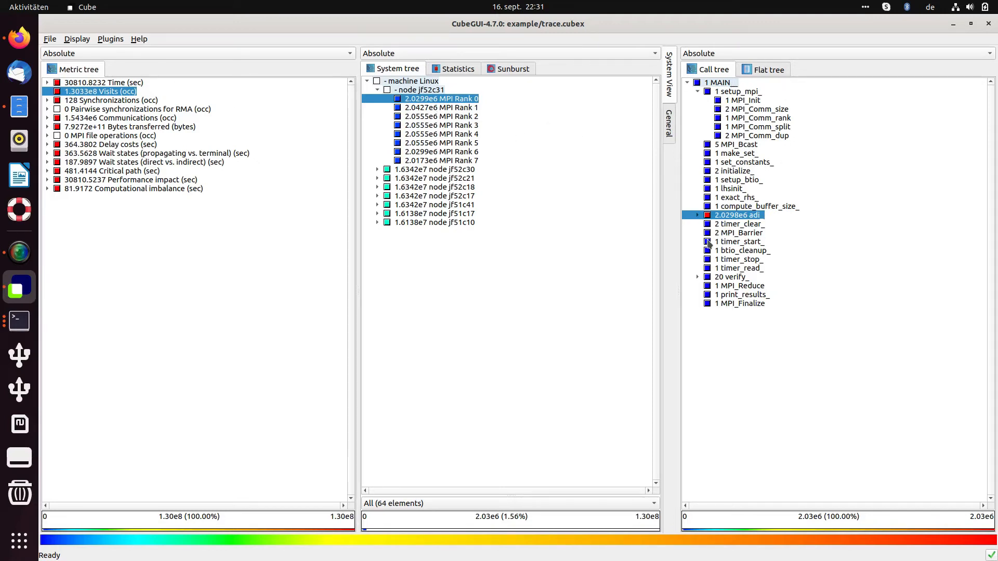
Step: Examine the time MPI Rank 3 spends within adi_, expanding copy_faces_ and x_solve_ and collapsing x_solve_ again
left_click(118, 83)
left_click(468, 126)
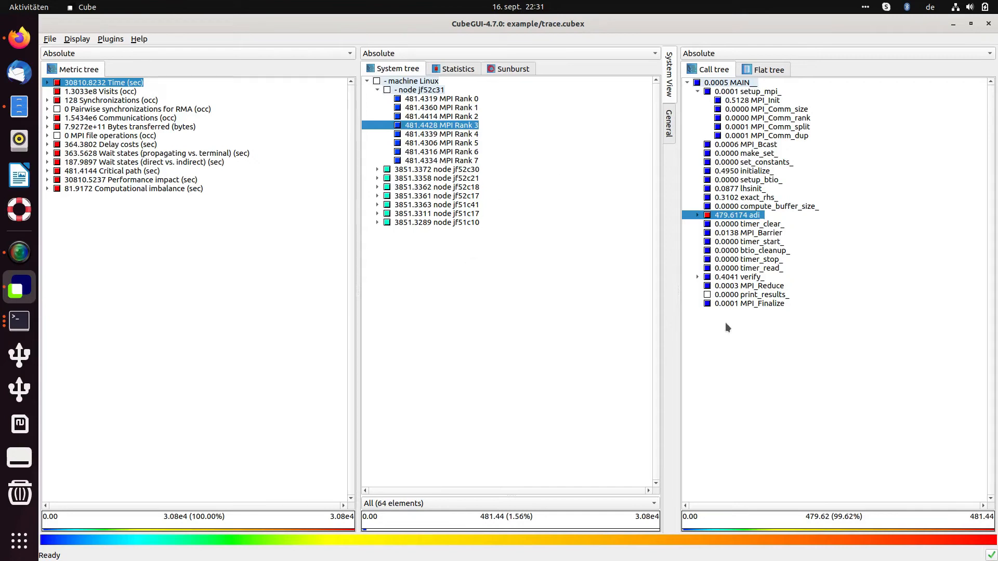
left_click(697, 216)
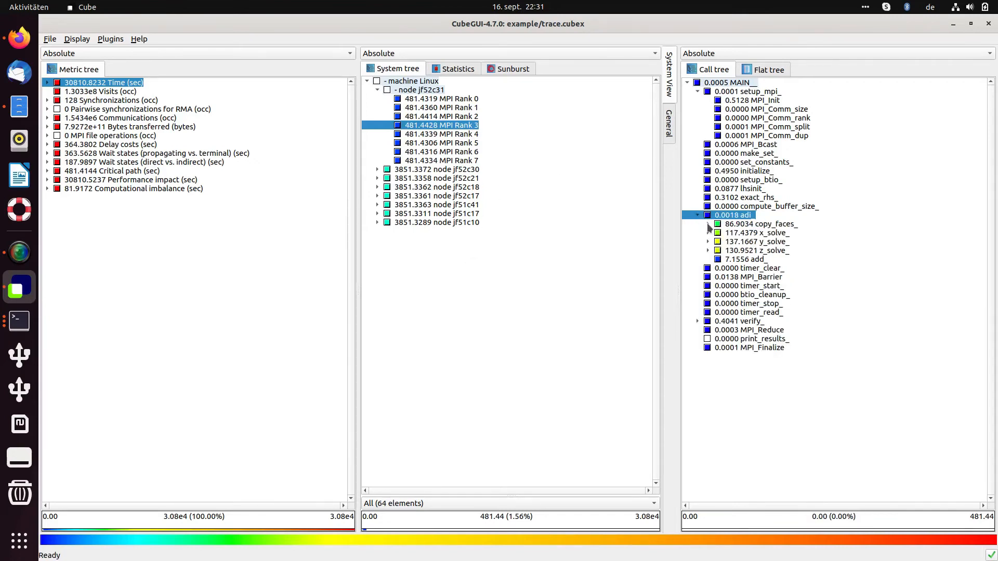
left_click(708, 224)
left_click(707, 268)
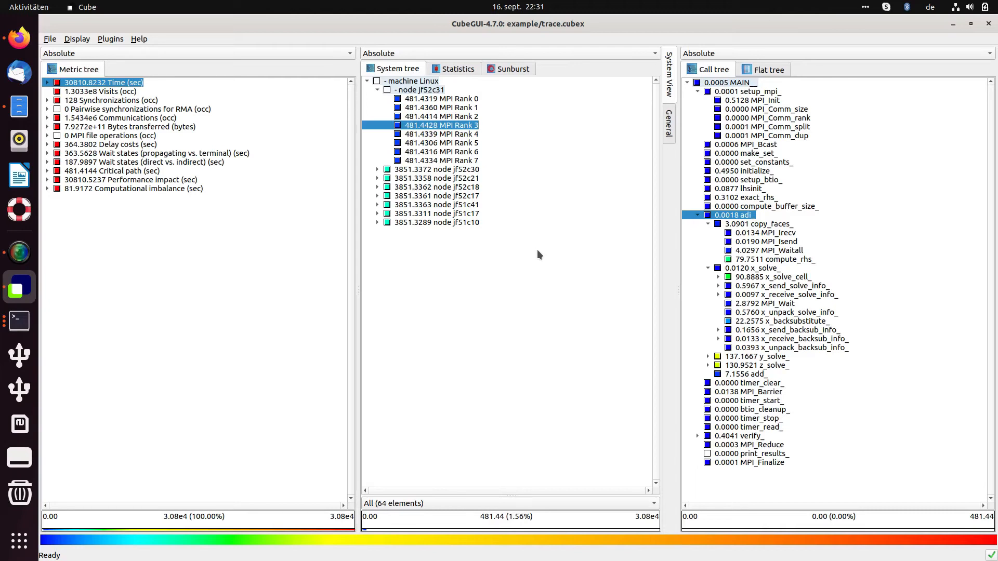
left_click(707, 269)
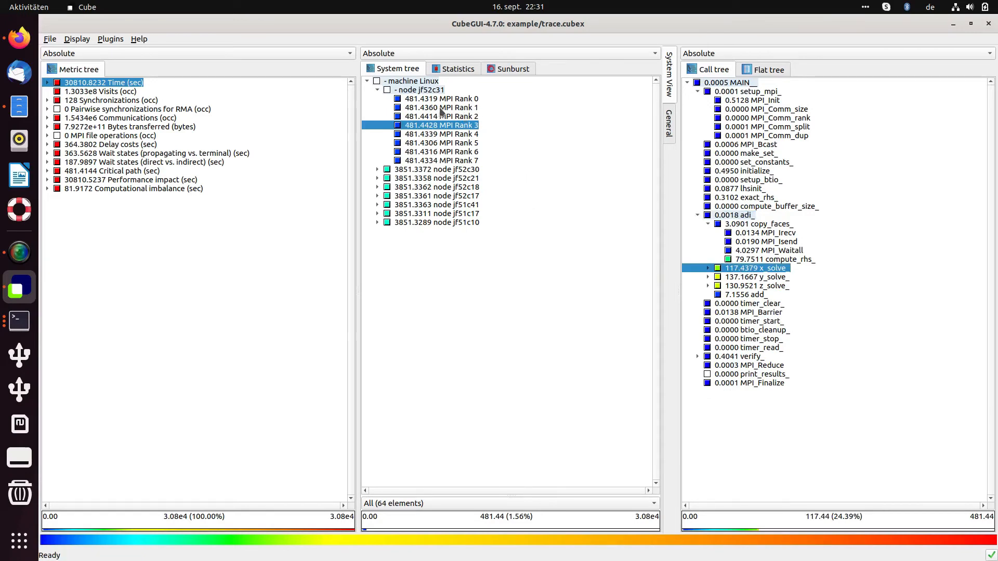
Step: Select MPI Rank 7 and examine its Visits, Synchronizations and Pairwise synchronizations for RMA across the call tree
left_click(456, 161)
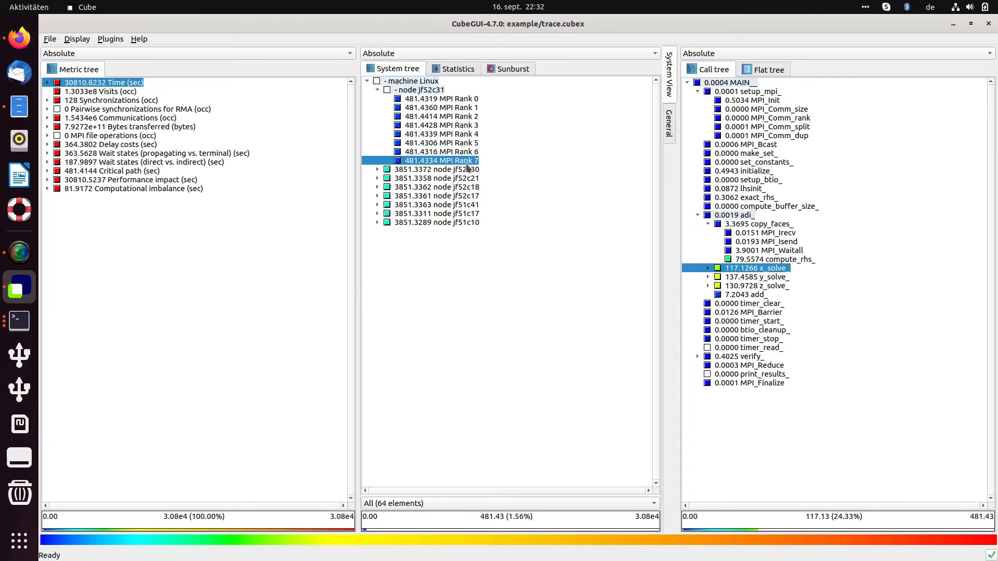
left_click(119, 91)
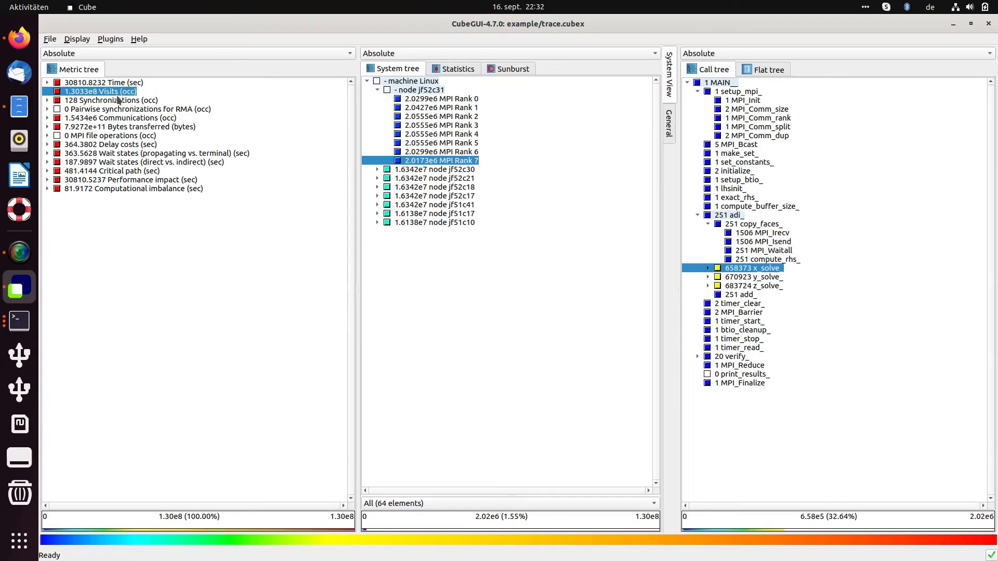
left_click(118, 100)
left_click(117, 109)
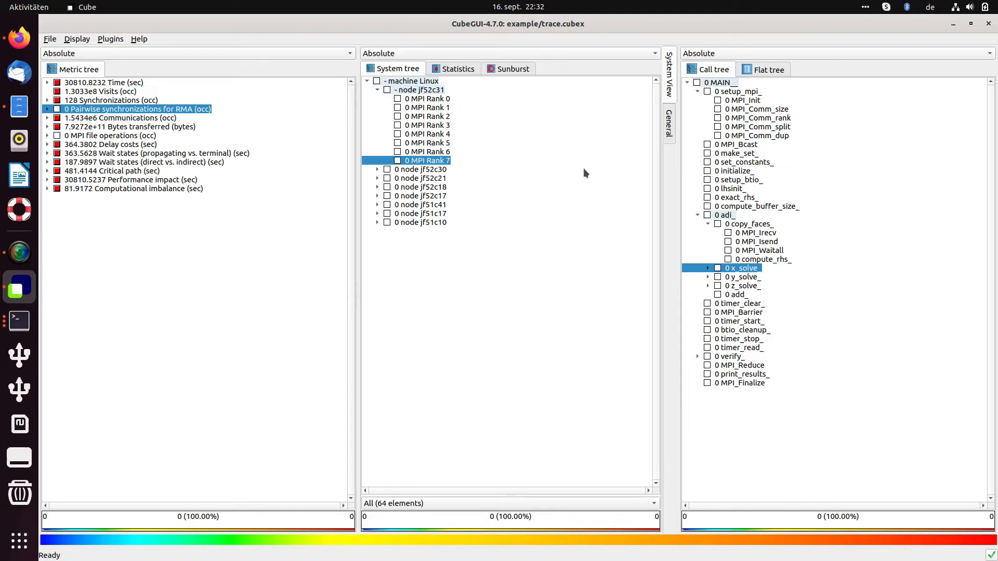
Step: Change the dimension order to Call System Metric
left_click(87, 39)
left_click(85, 49)
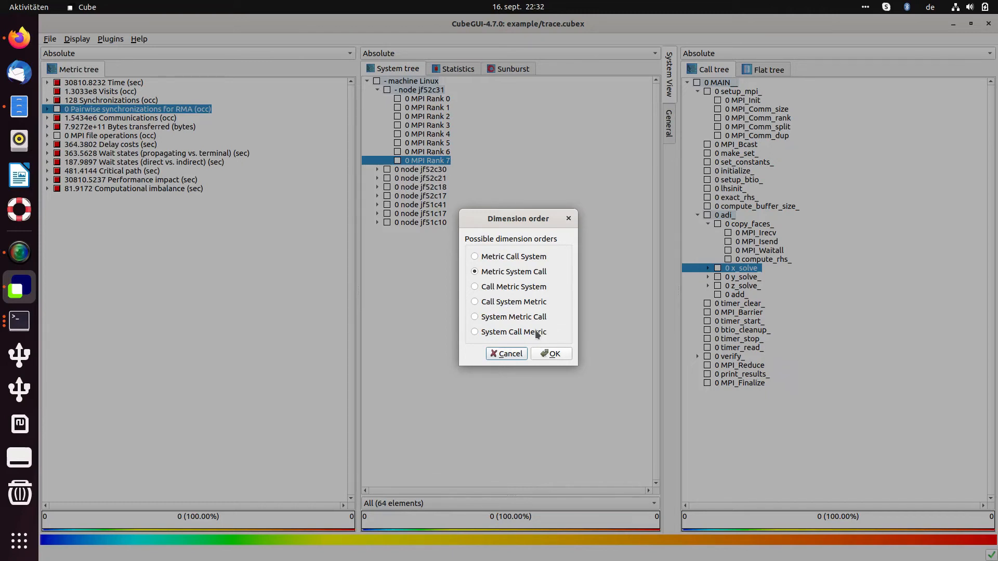
left_click(492, 303)
left_click(552, 354)
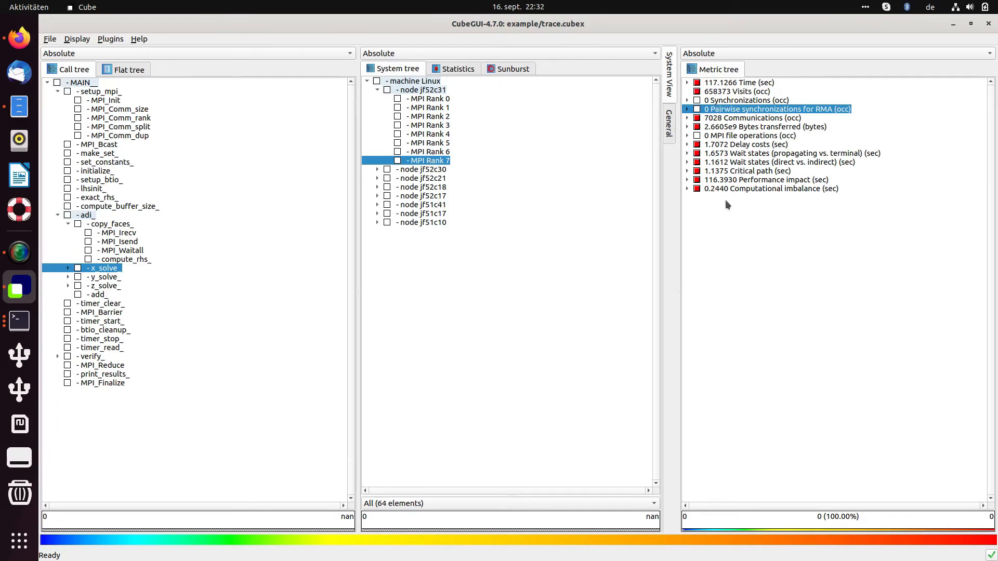
Step: Examine Time and Visits for x_solve_ on MPI Rank 7, and compare the metrics on MPI Rank 1
left_click(715, 84)
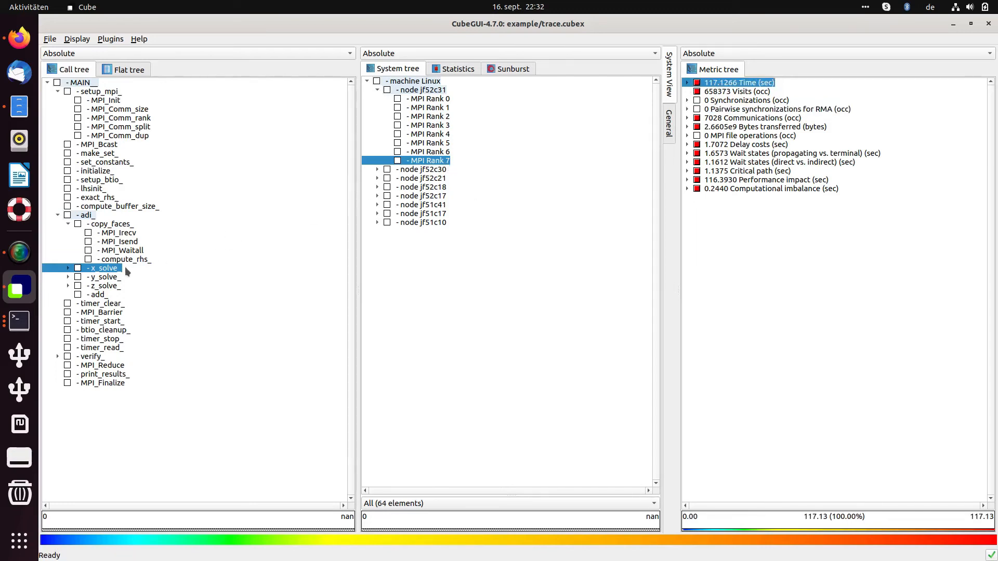
left_click(712, 97)
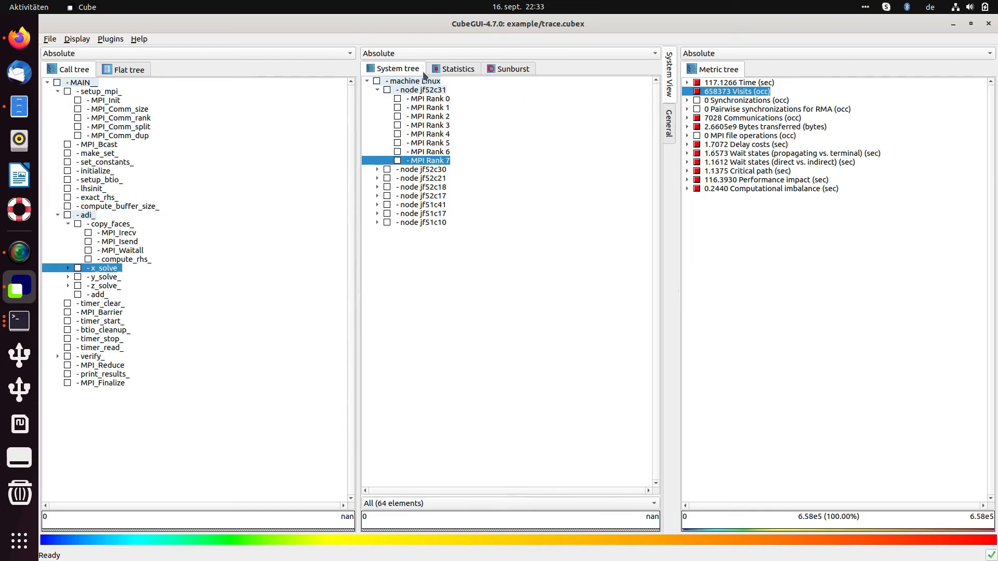
left_click(432, 109)
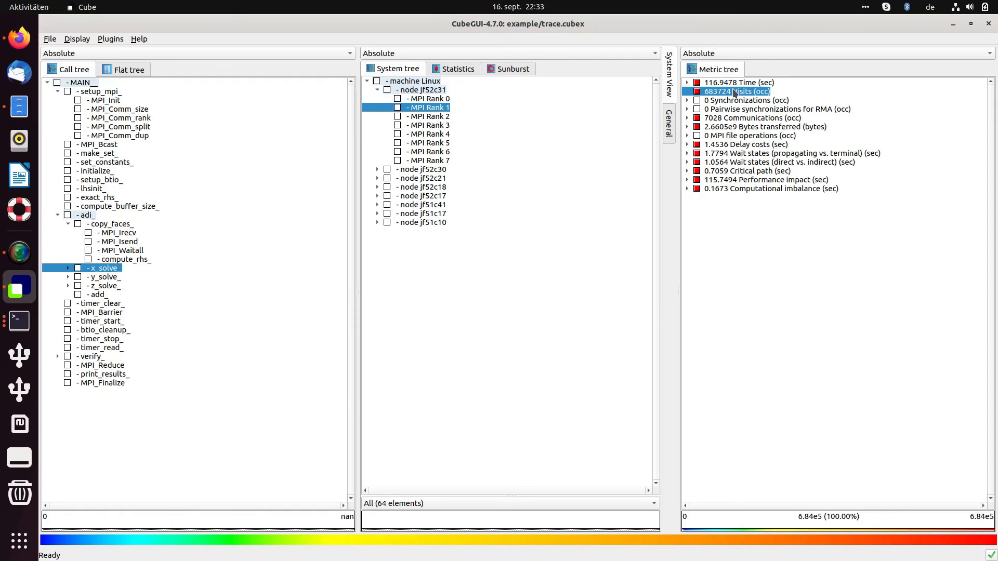
Step: Examine Time, Visits and Bytes transferred for x_solve_ on MPI Rank 1, and compare the metrics of x_solve_ and initialize_ on MPI Rank 3
left_click(770, 83)
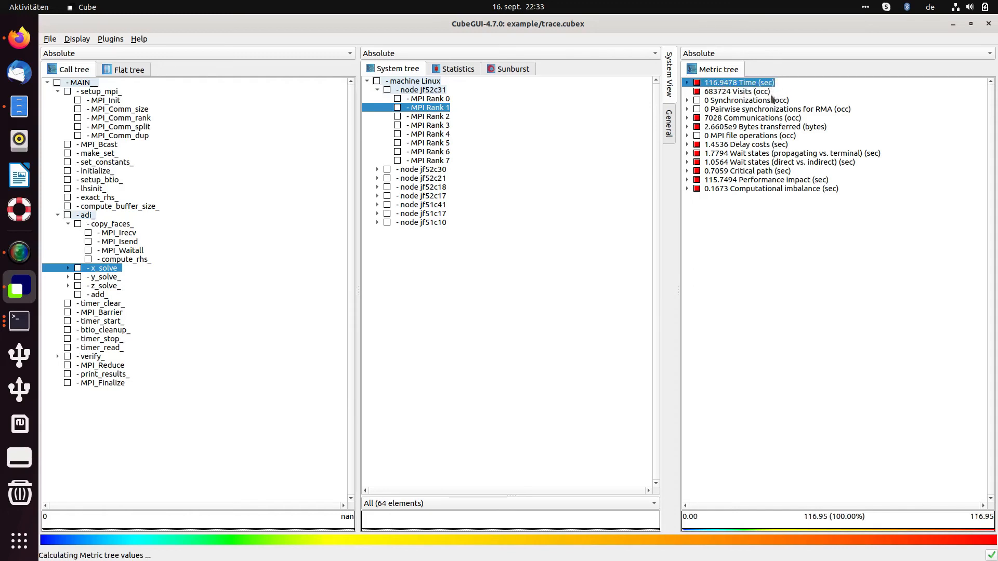
left_click(764, 94)
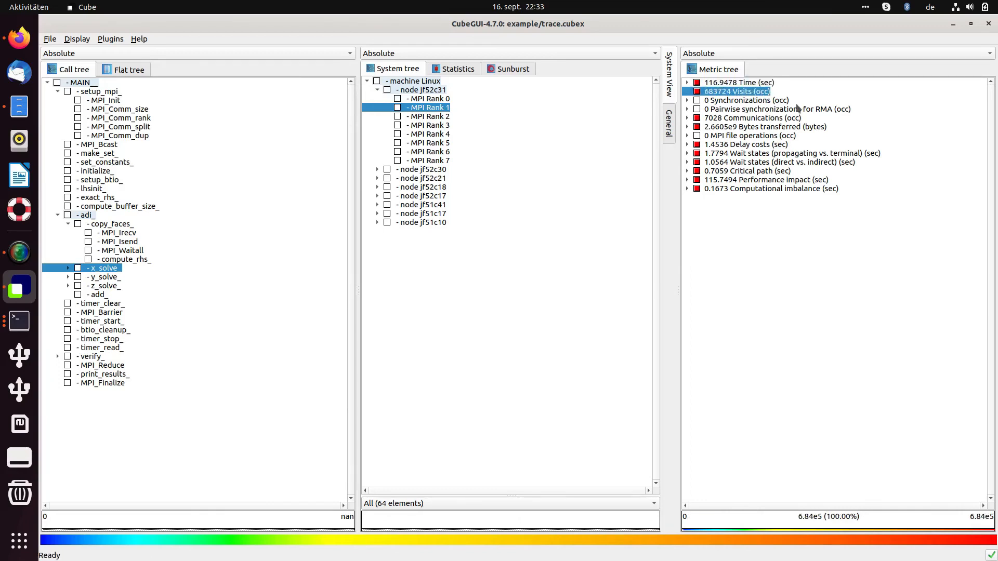
left_click(810, 129)
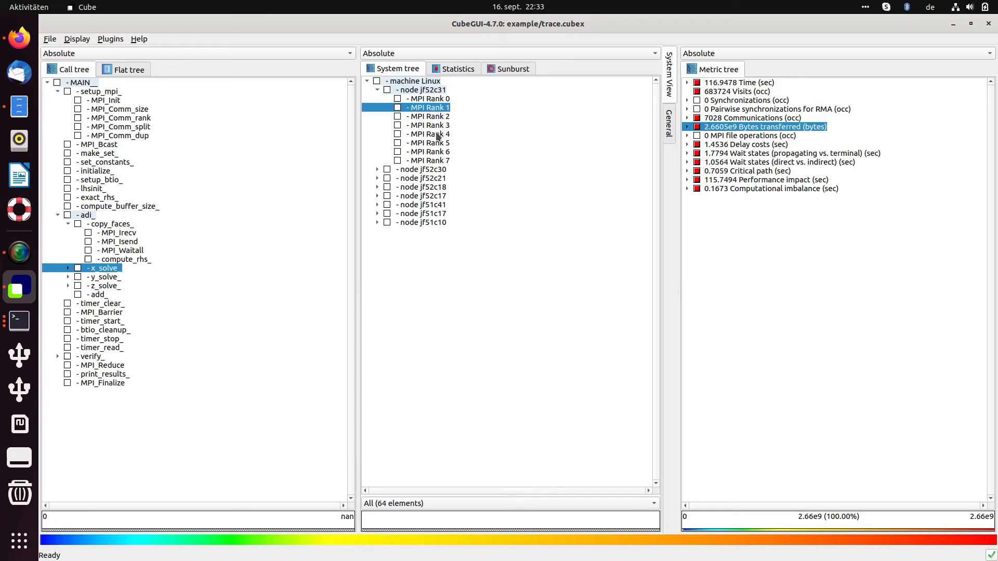
left_click(431, 126)
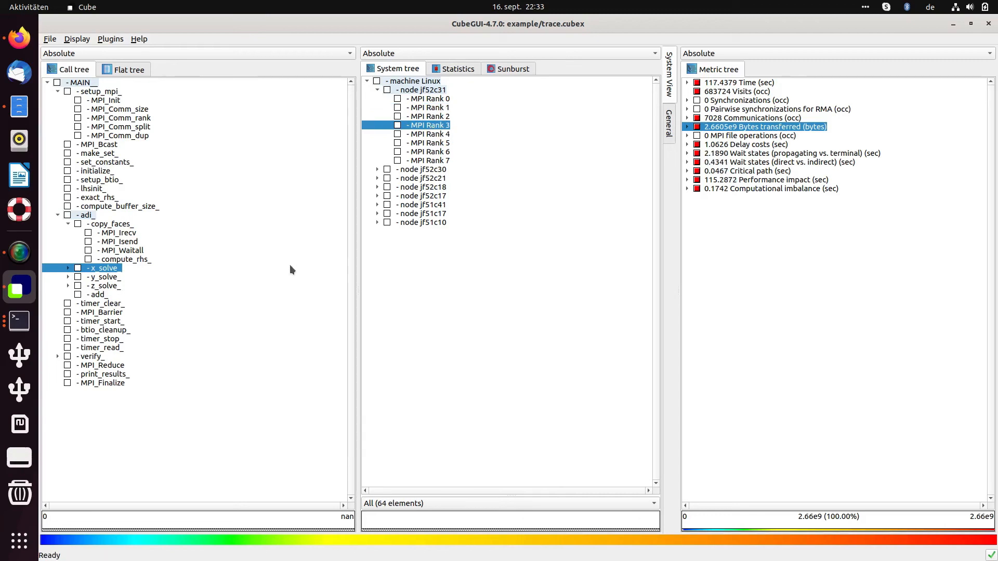
left_click(93, 171)
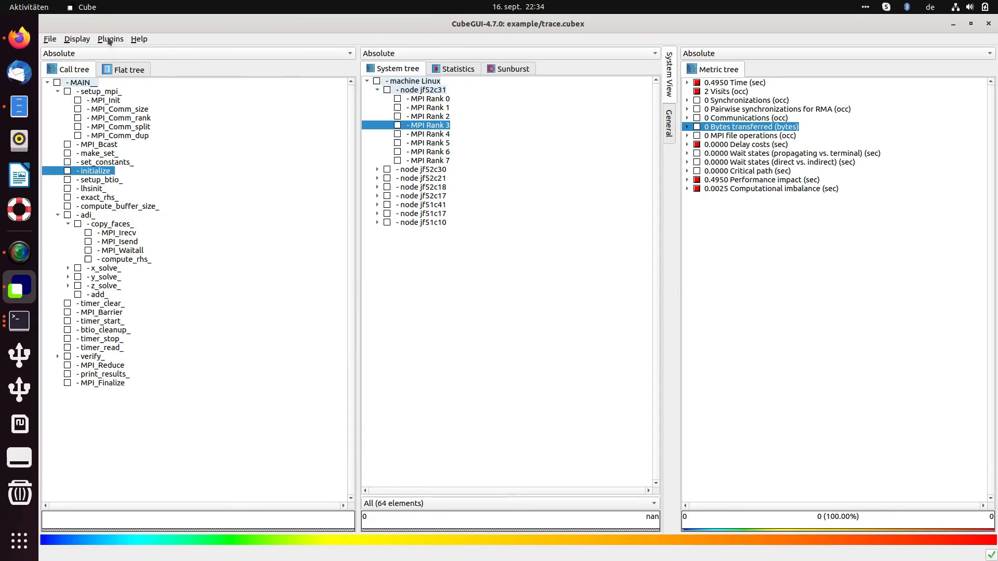
Step: Change the dimension order to System Metric Call
left_click(77, 39)
left_click(78, 52)
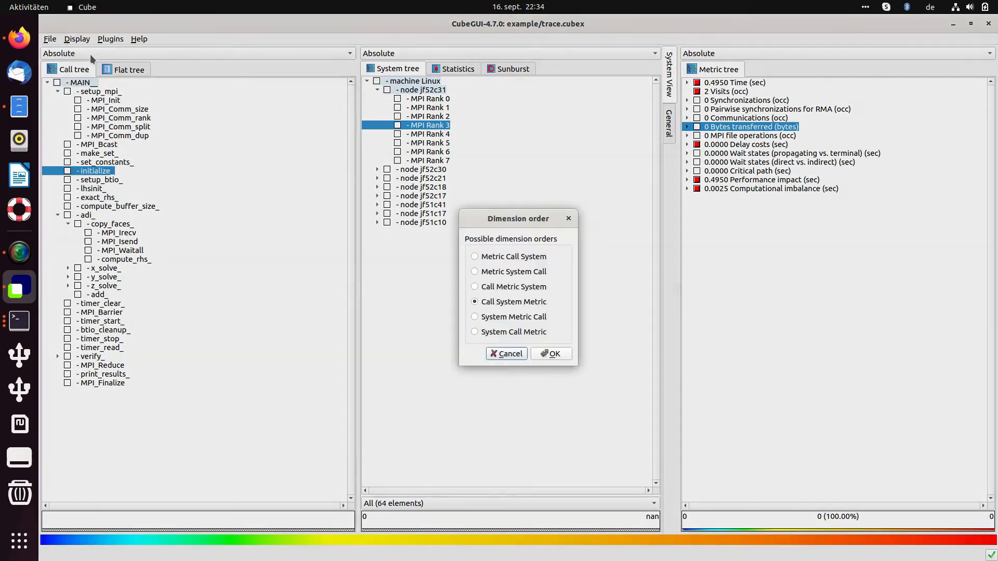
left_click(503, 319)
left_click(553, 353)
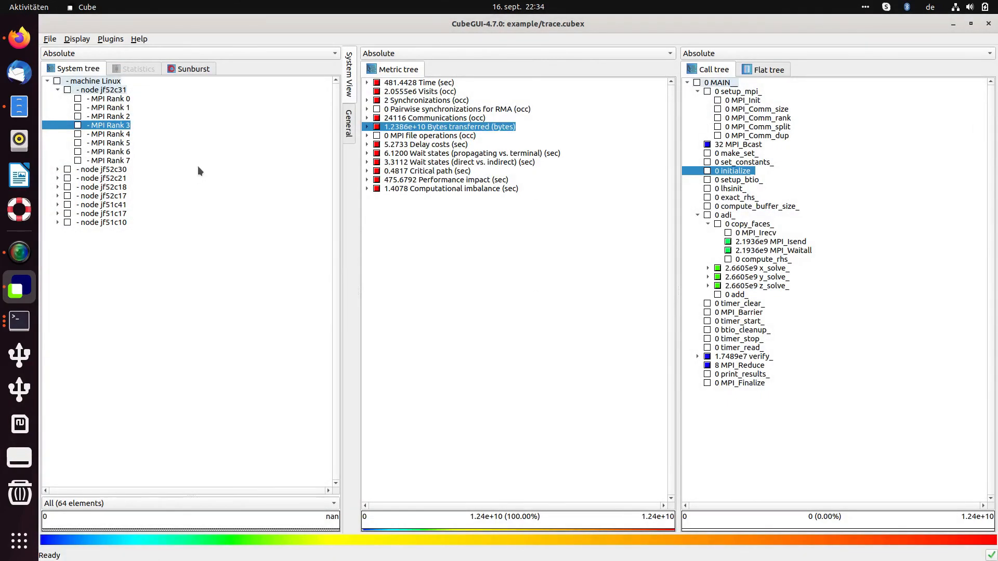
Step: Select MPI Rank 2 and examine how its Time is distributed across the call tree
left_click(111, 116)
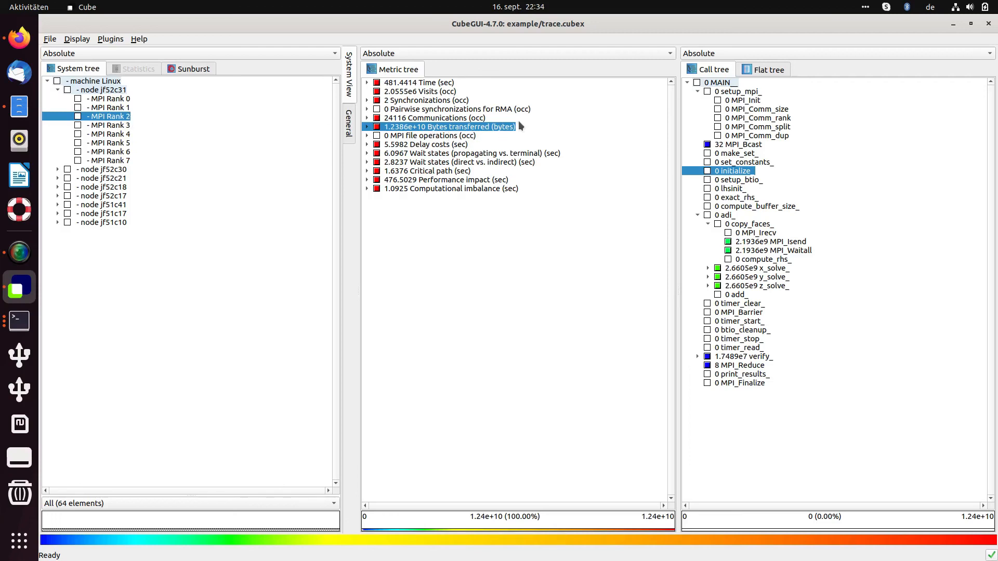
left_click(423, 83)
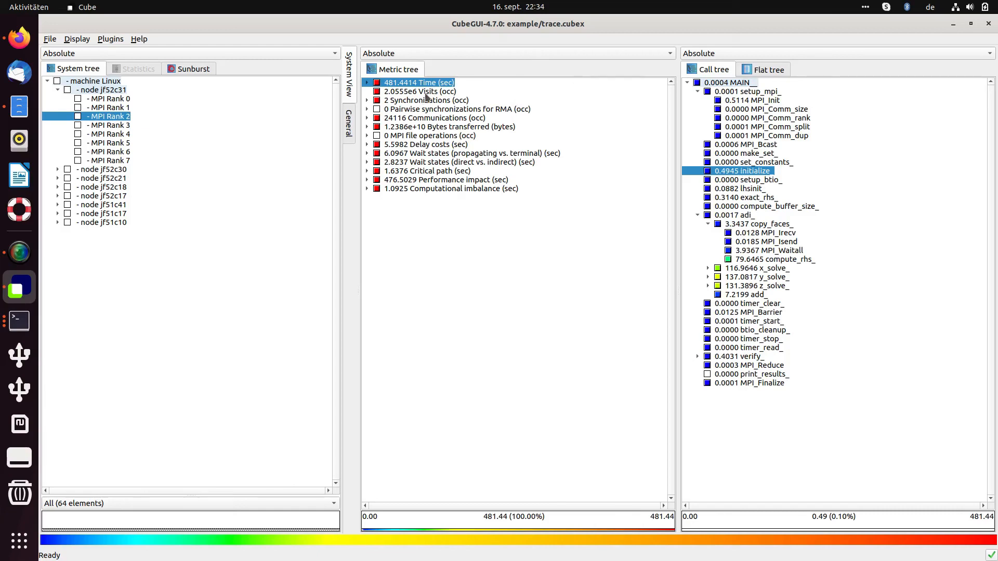
left_click(116, 119)
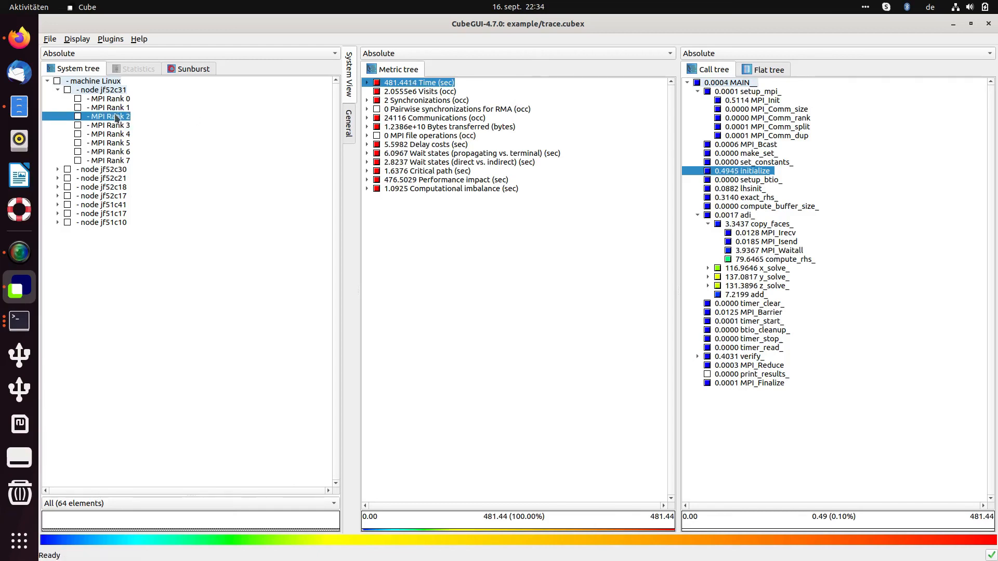